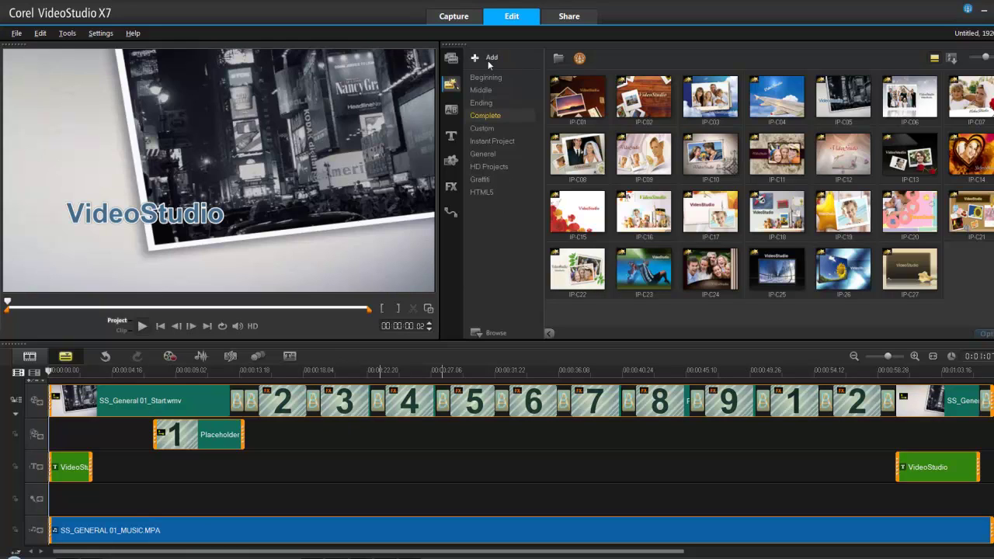
- Show audio files in the Media library, drop SP-M01.mpa on the Voice track and slide it left
{"action": "left_click", "coordinate": [459, 60]}
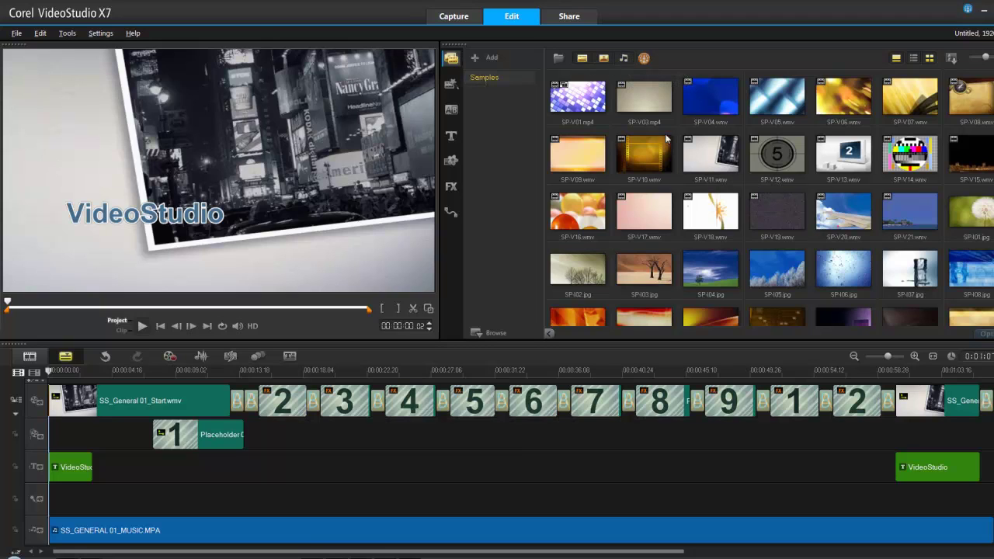
{"action": "left_click", "coordinate": [624, 59]}
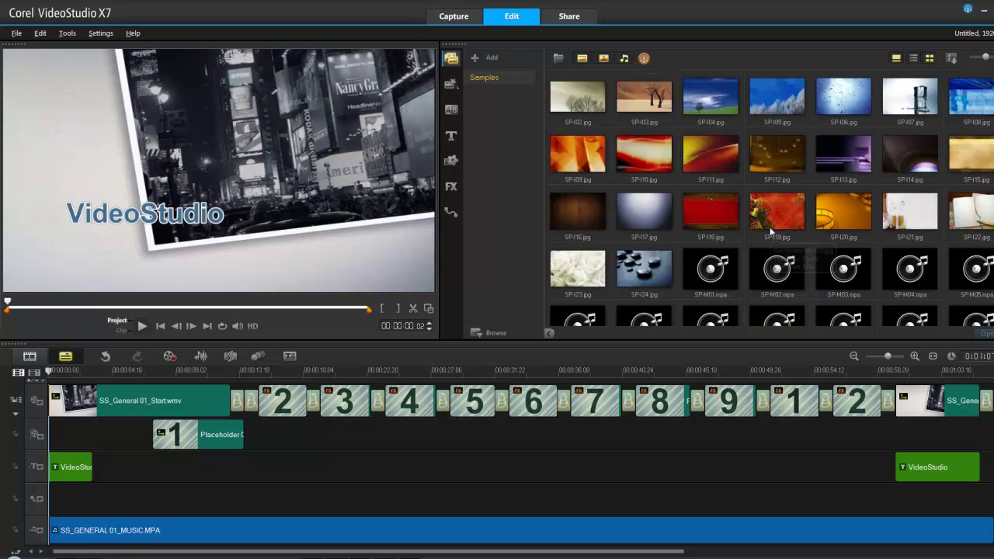
{"action": "left_click_drag", "start_coordinate": [711, 155], "coordinate": [413, 505]}
{"action": "left_click_drag", "start_coordinate": [475, 500], "coordinate": [211, 499]}
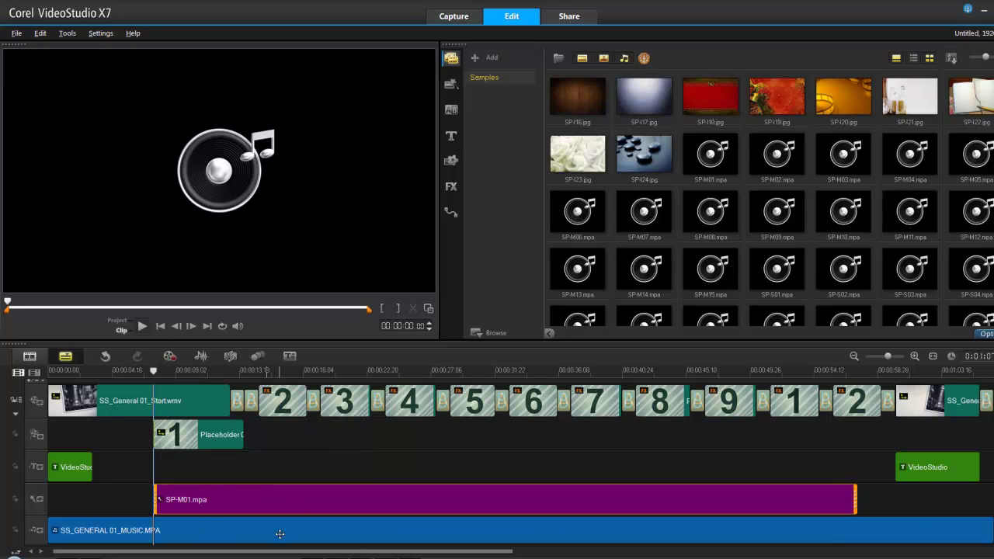
- Undo the SP-M01 move and insertion, toggling the Sound Mixer view on and off
{"action": "left_click", "coordinate": [200, 357]}
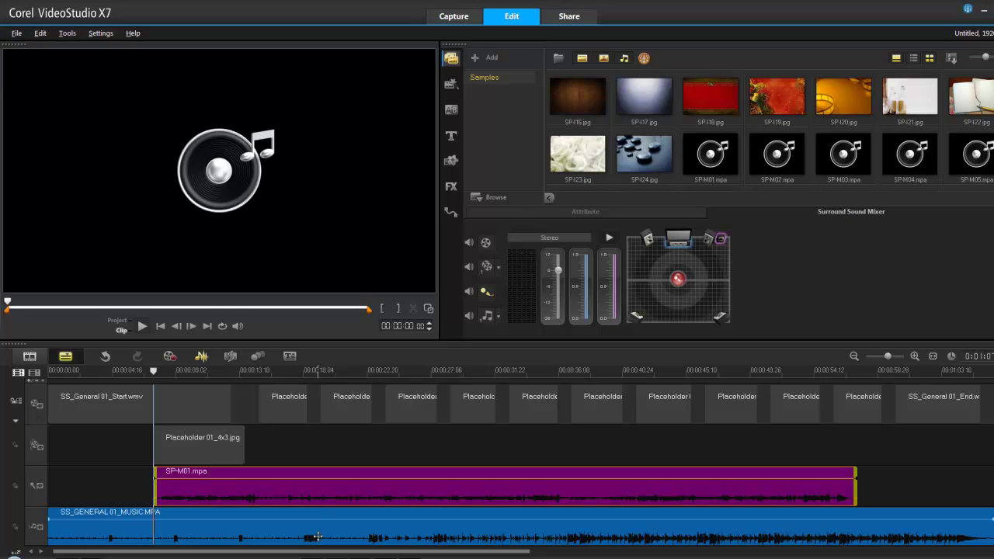
{"action": "left_click", "coordinate": [106, 359]}
{"action": "left_click", "coordinate": [202, 357]}
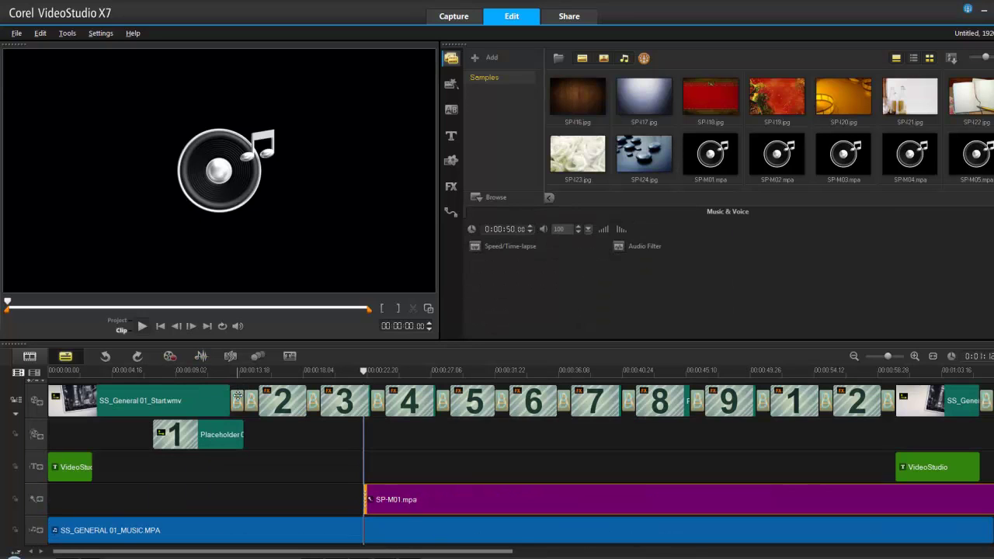
{"action": "left_click", "coordinate": [106, 357]}
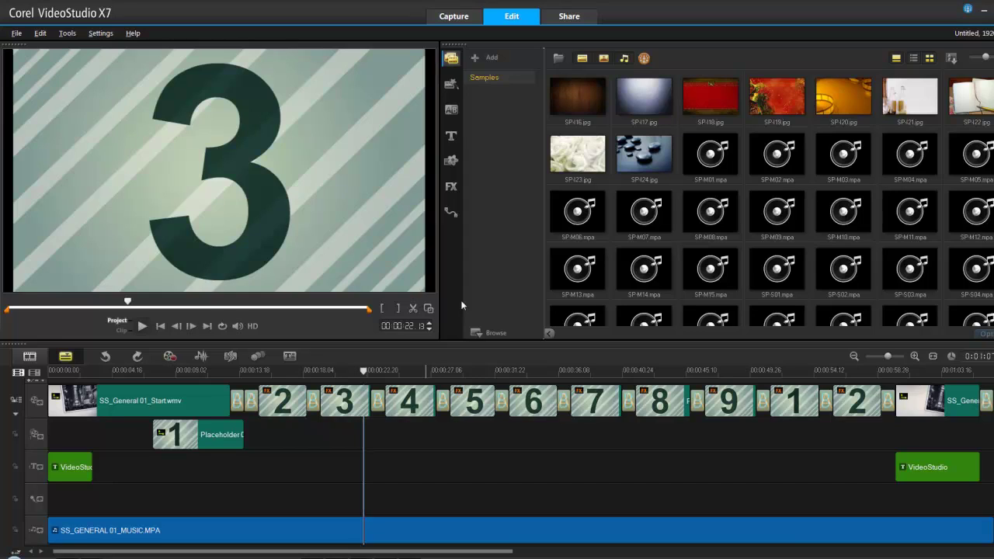
- Switch the library to the Background category of graphics
{"action": "left_click", "coordinate": [450, 161]}
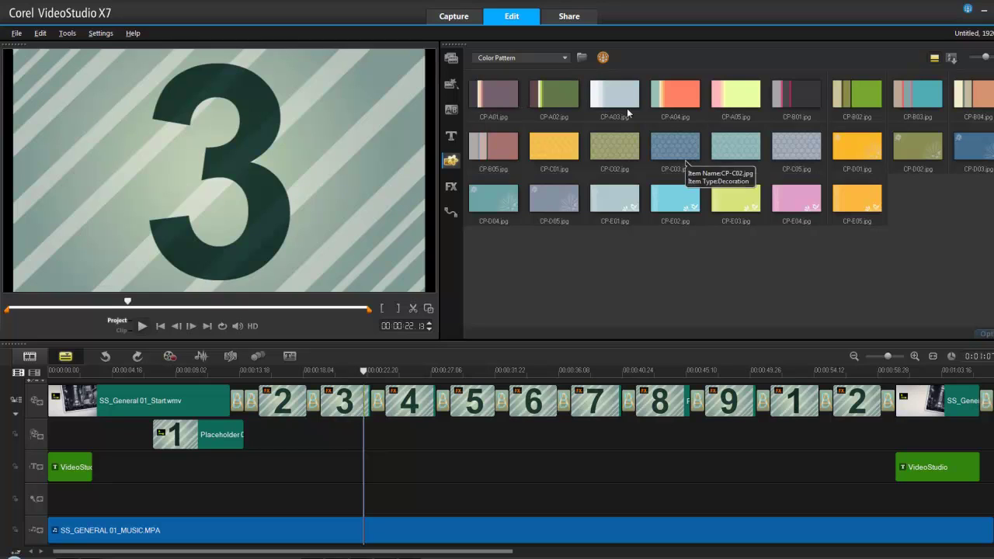
{"action": "left_click", "coordinate": [566, 59]}
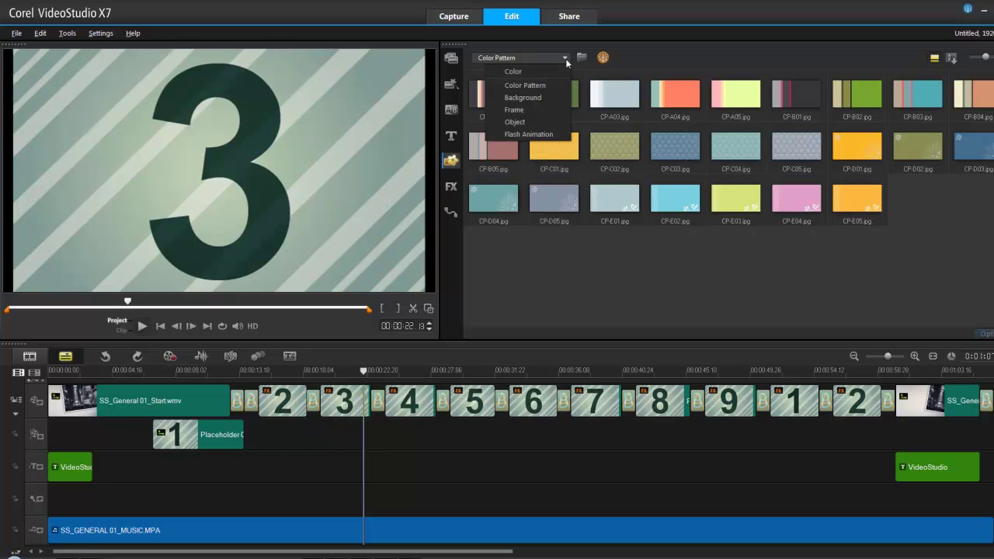
{"action": "left_click", "coordinate": [536, 98]}
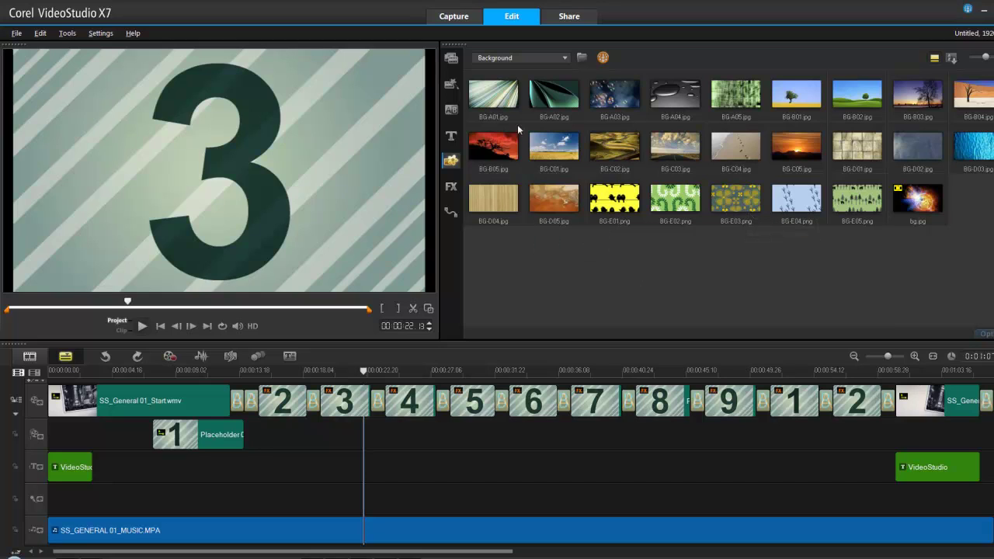
- Preview backgrounds BG-A02, BG-A03, BG-E01, BG-E02, and finally the BG-C01 wheat field
{"action": "left_click", "coordinate": [577, 99]}
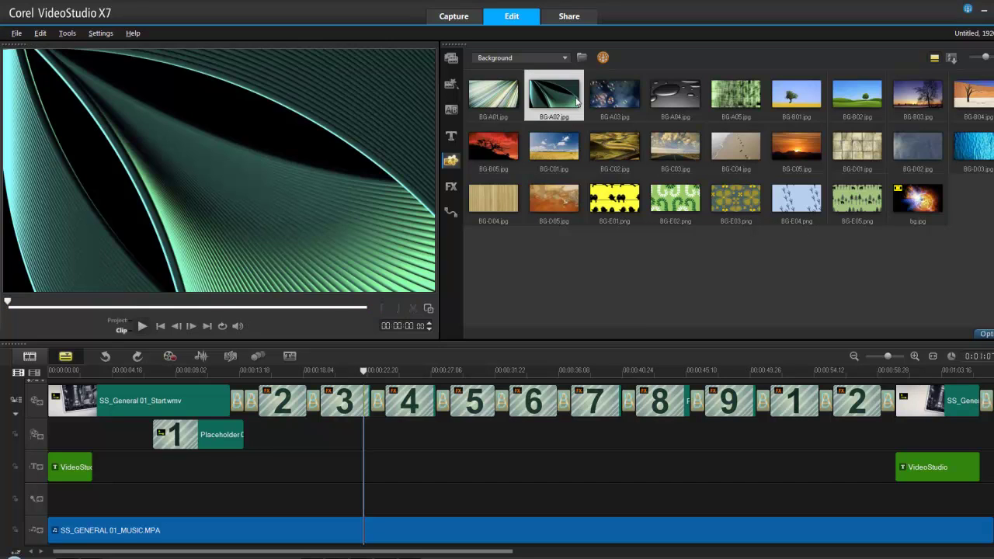
{"action": "left_click", "coordinate": [612, 99]}
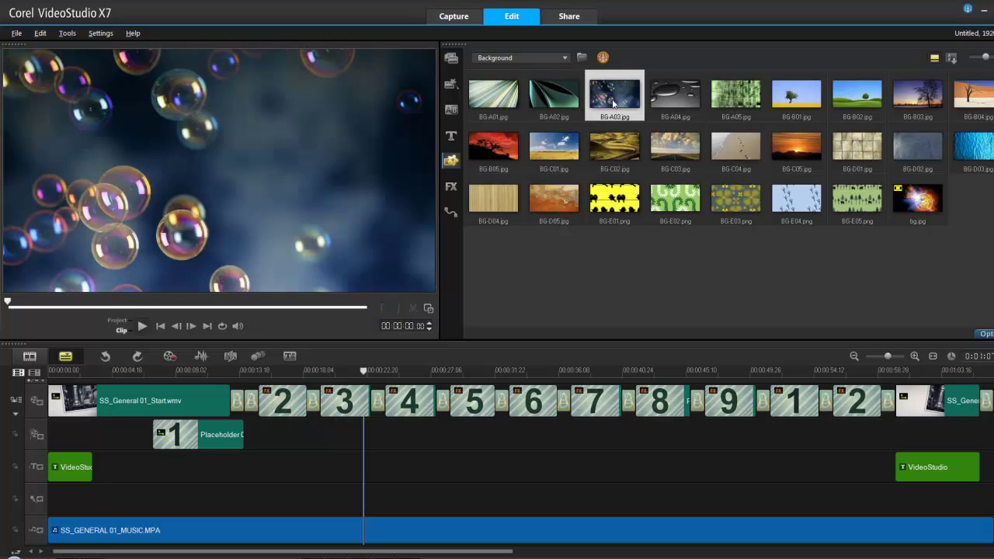
{"action": "left_click", "coordinate": [616, 203]}
{"action": "left_click", "coordinate": [674, 203]}
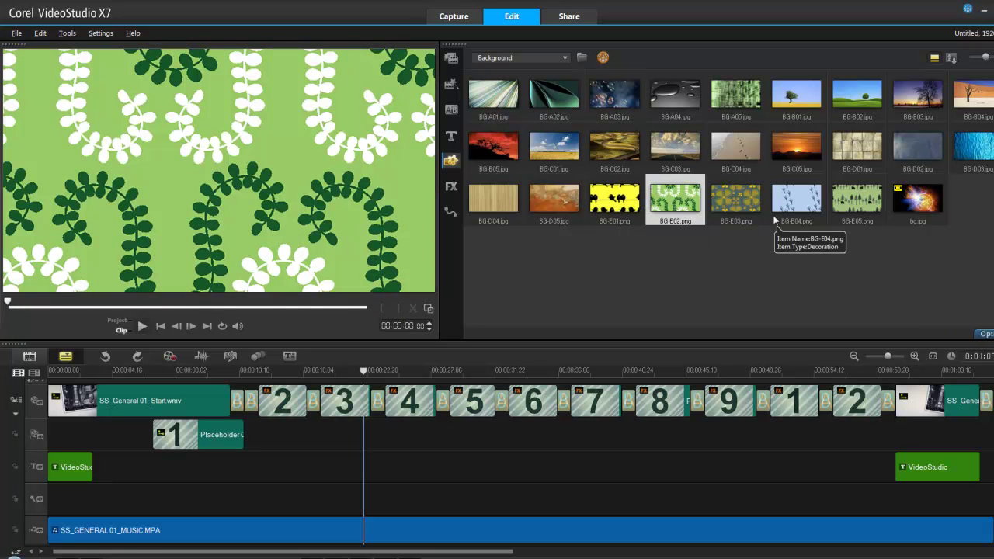
{"action": "left_click", "coordinate": [543, 152]}
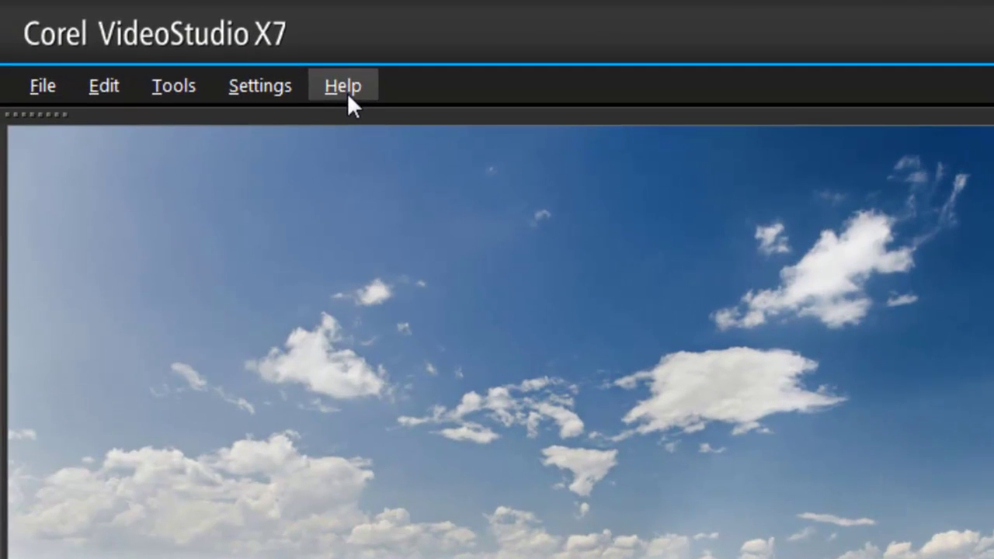
{"action": "left_click", "coordinate": [347, 91]}
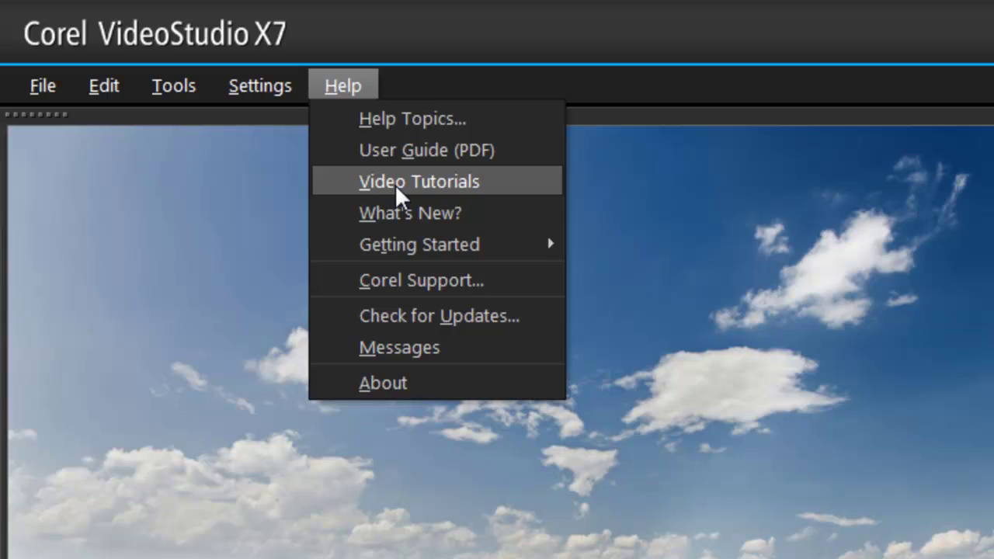
{"action": "left_click", "coordinate": [343, 83]}
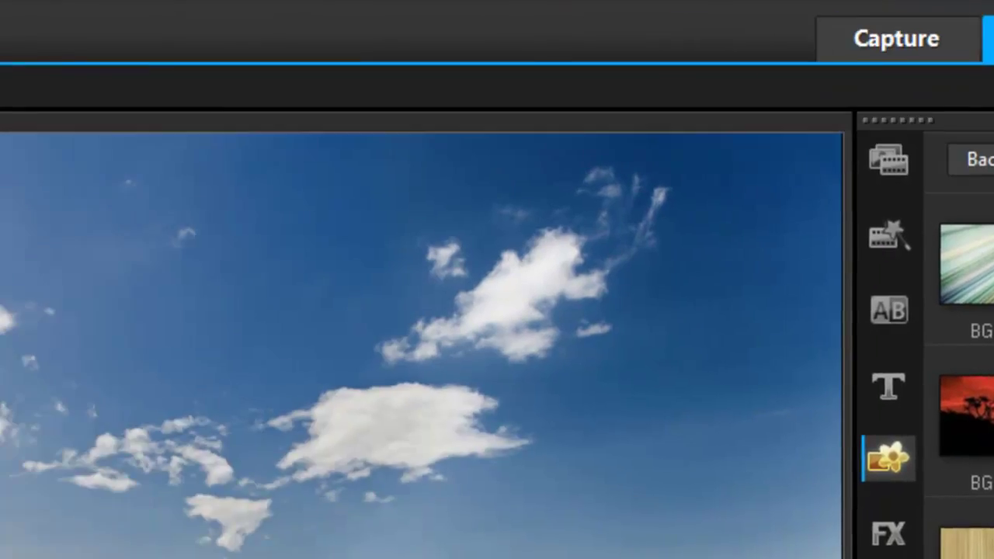
- Open Settings > Project Properties and switch the project format to AVCHD
{"action": "left_click", "coordinate": [122, 82]}
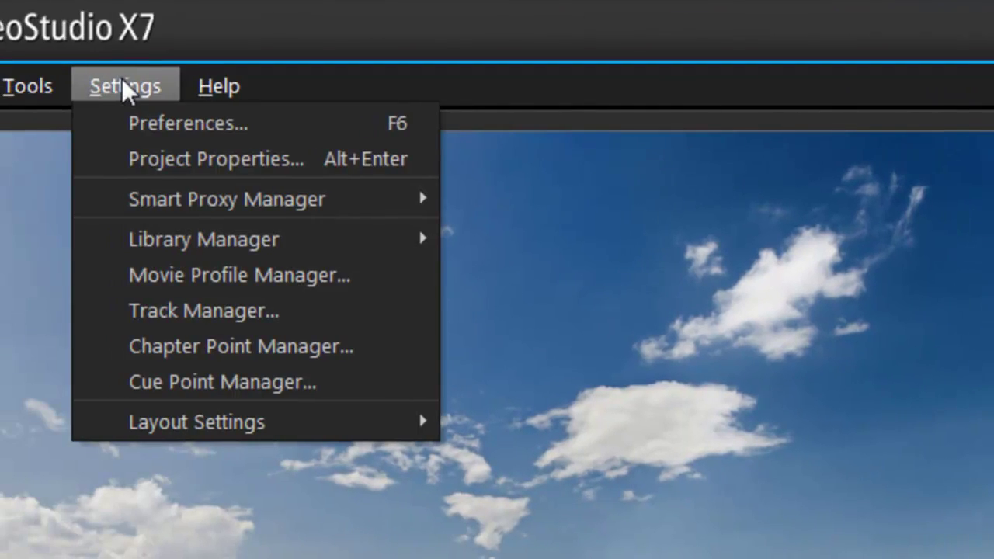
{"action": "left_click", "coordinate": [150, 156]}
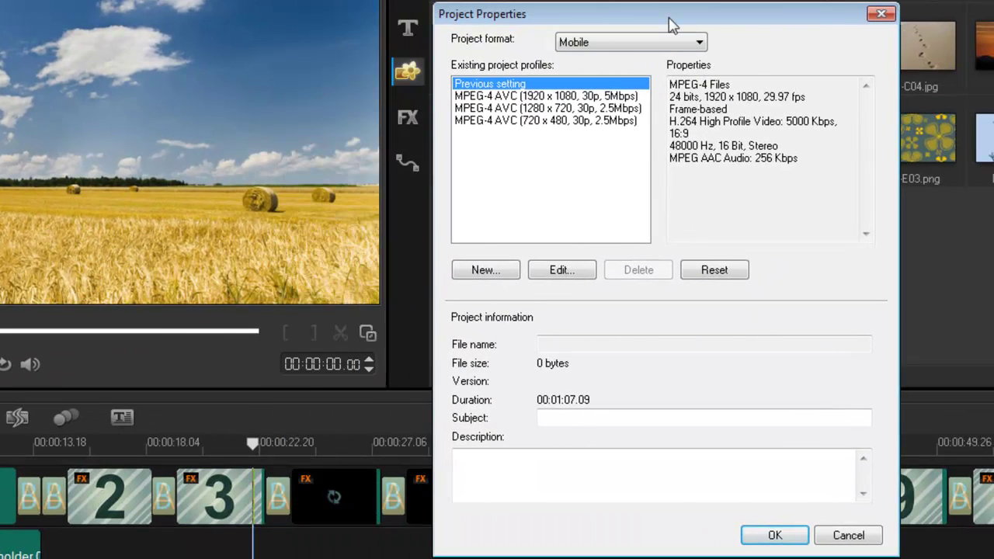
{"action": "left_click", "coordinate": [700, 43]}
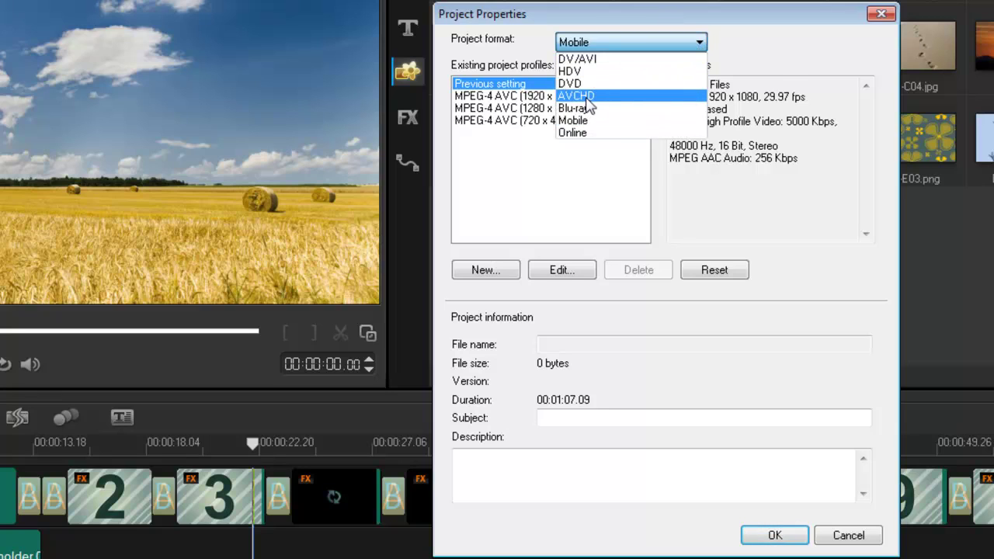
{"action": "left_click", "coordinate": [587, 99]}
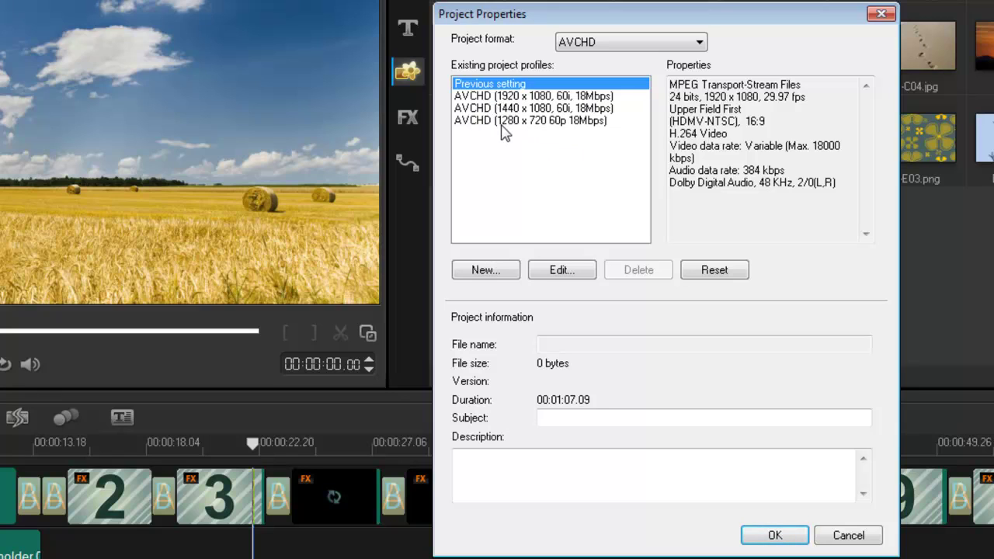
- Inspect the AVCHD profile, keeping 29.97 frame rate and NTSC HDMV media type, then close unchanged
{"action": "left_click", "coordinate": [561, 270]}
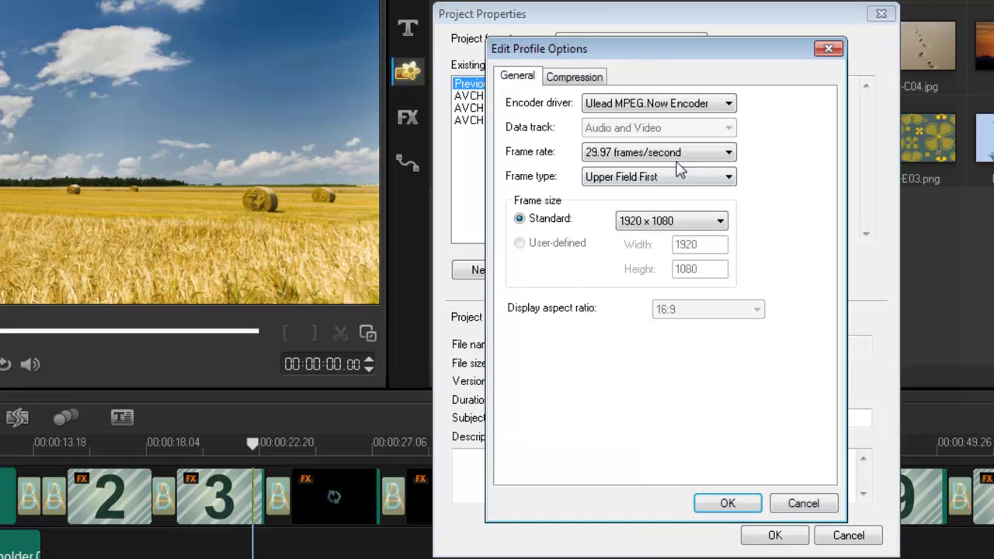
{"action": "left_click", "coordinate": [730, 158]}
{"action": "left_click", "coordinate": [730, 158]}
{"action": "left_click", "coordinate": [593, 80]}
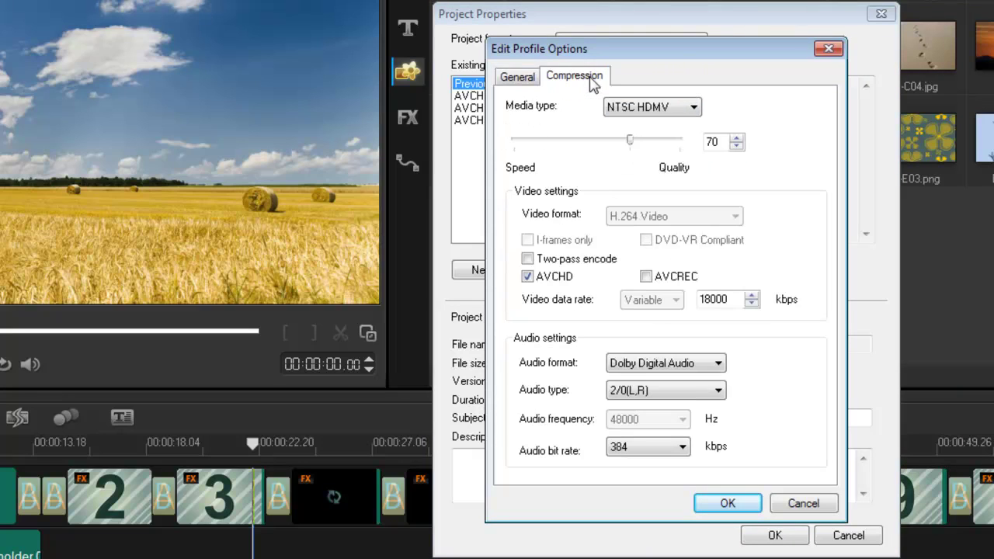
{"action": "left_click", "coordinate": [695, 108]}
{"action": "left_click", "coordinate": [698, 122]}
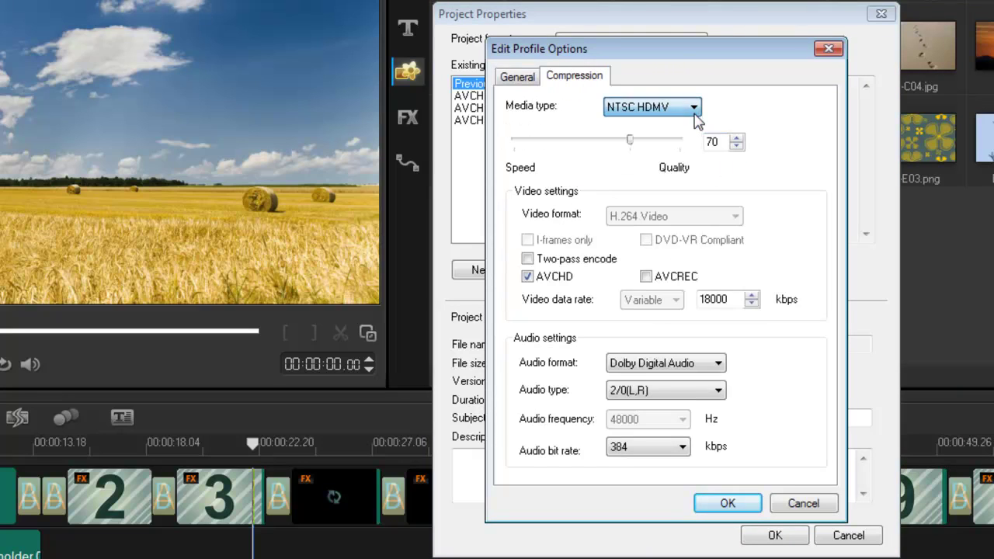
{"action": "left_click", "coordinate": [828, 48]}
- Set the project format back to Mobile and confirm Project Properties
{"action": "left_click", "coordinate": [702, 43]}
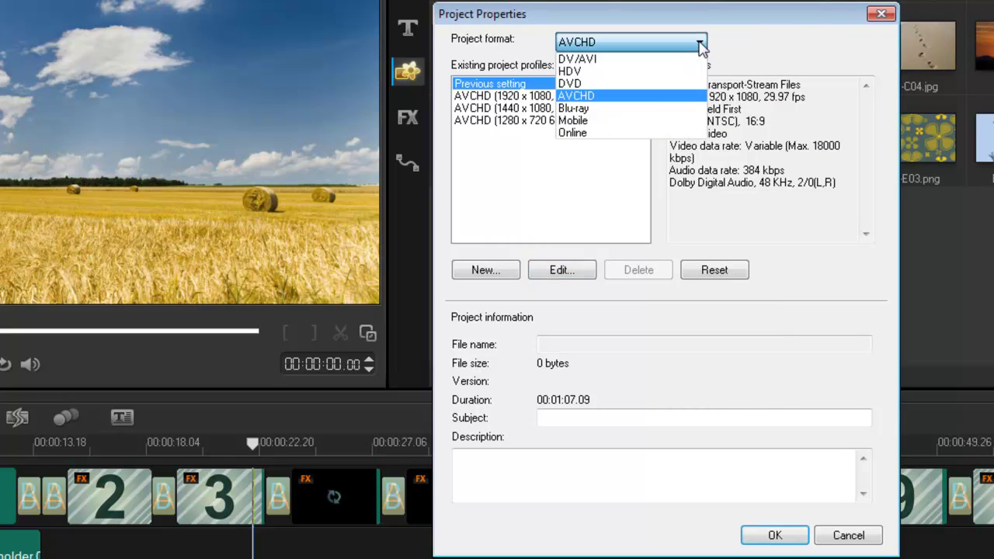
{"action": "left_click", "coordinate": [609, 122]}
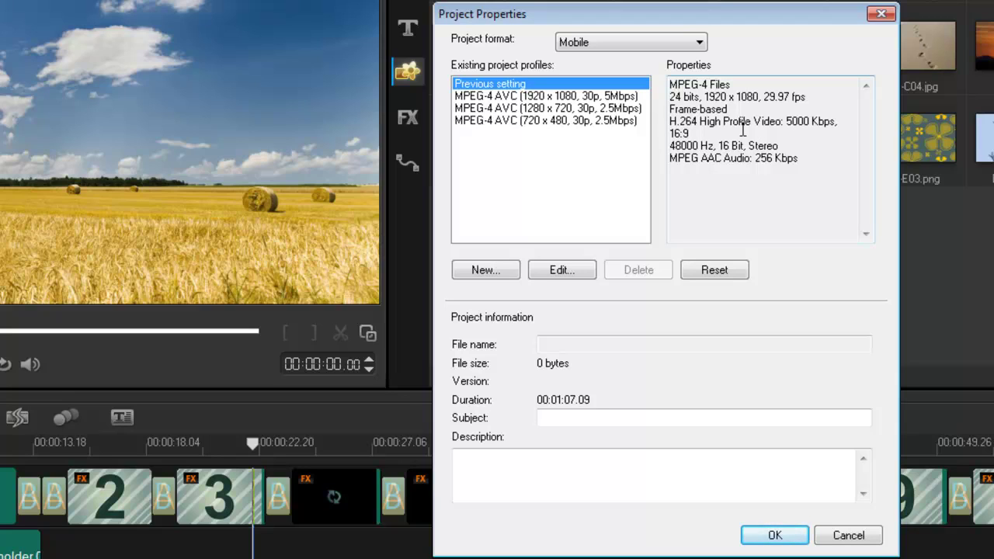
{"action": "left_click", "coordinate": [772, 536]}
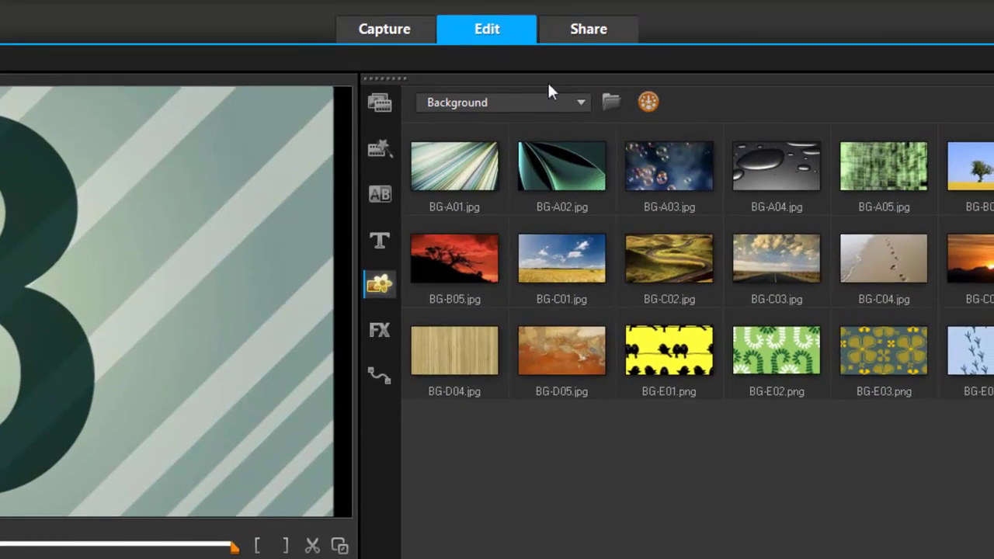
- In the Share workspace, compare AVI, MPEG-2 and AVC/H.264 before choosing MPEG-4 output
{"action": "left_click", "coordinate": [580, 30]}
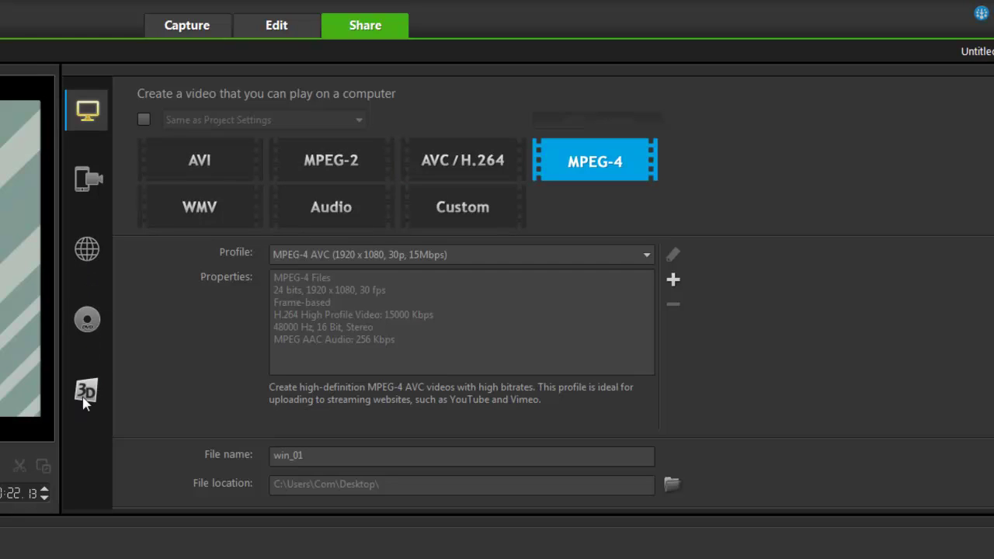
{"action": "left_click", "coordinate": [195, 161]}
{"action": "left_click", "coordinate": [312, 161]}
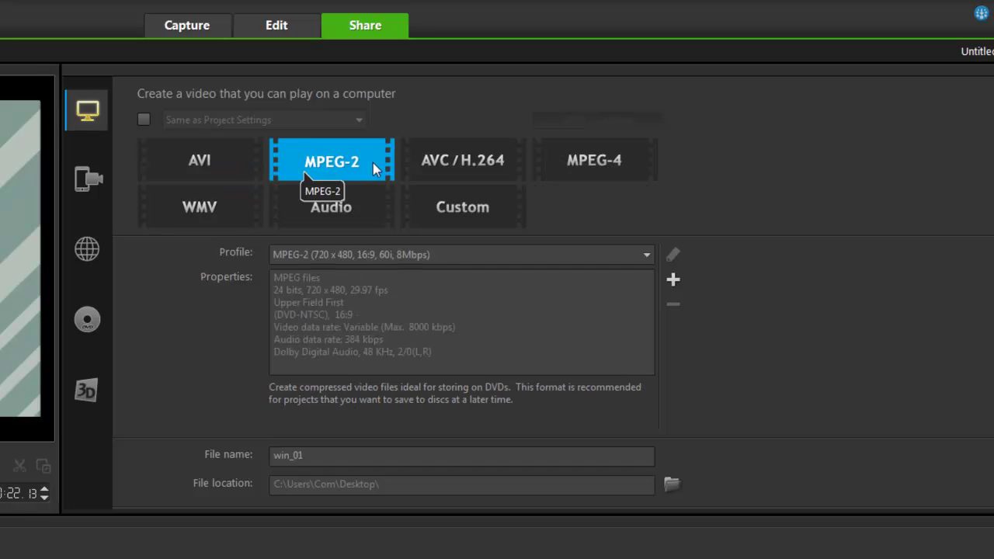
{"action": "left_click", "coordinate": [437, 162]}
{"action": "left_click", "coordinate": [565, 167]}
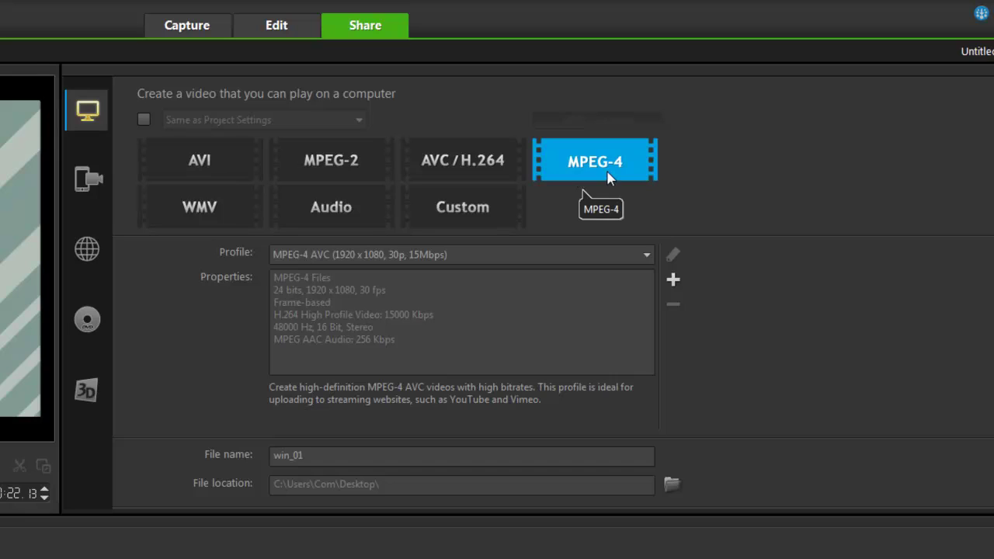
- Choose the MPEG-4 AVC 1280 x 720, 30p, 10Mbps profile, toggling Same as Project Settings off
{"action": "left_click", "coordinate": [647, 256]}
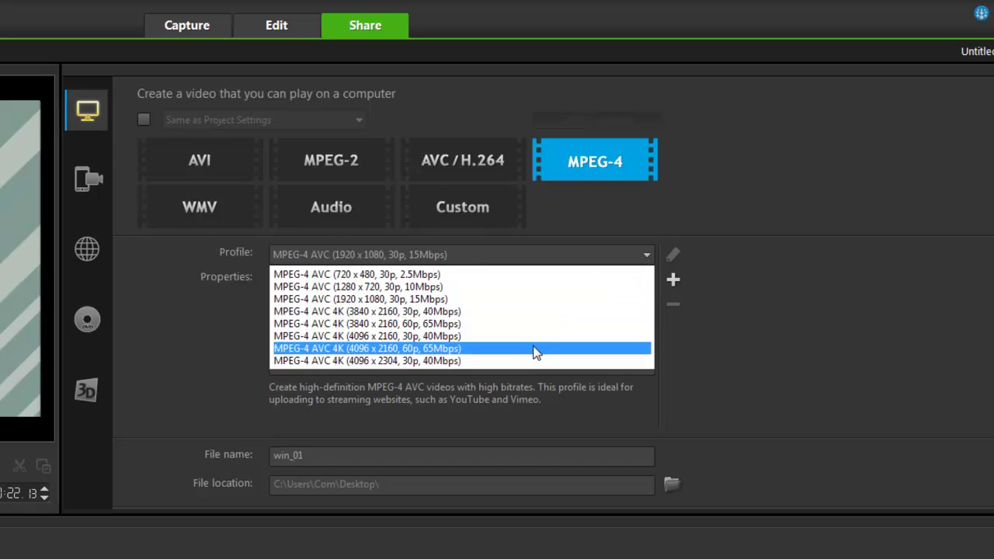
{"action": "left_click", "coordinate": [365, 287]}
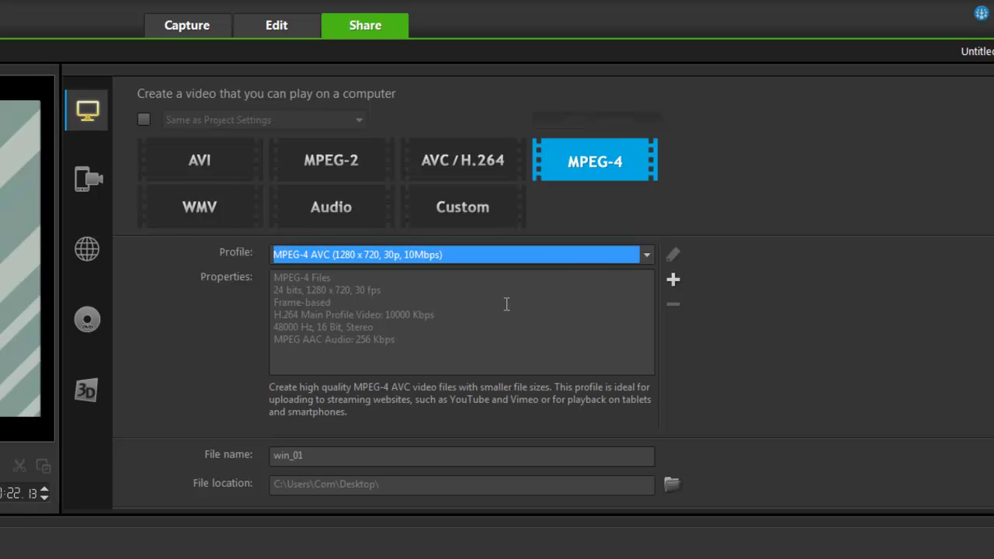
{"action": "left_click", "coordinate": [144, 120]}
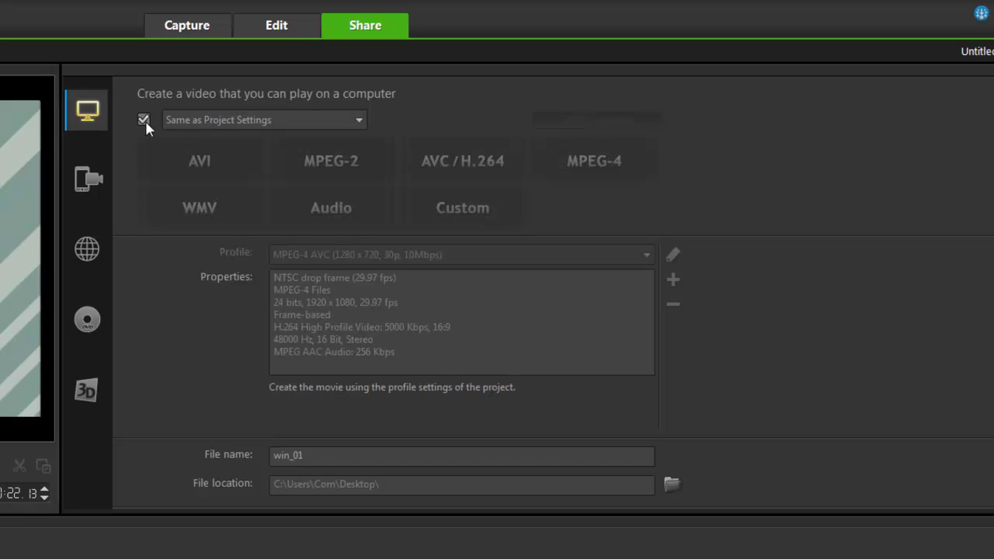
{"action": "left_click", "coordinate": [144, 120]}
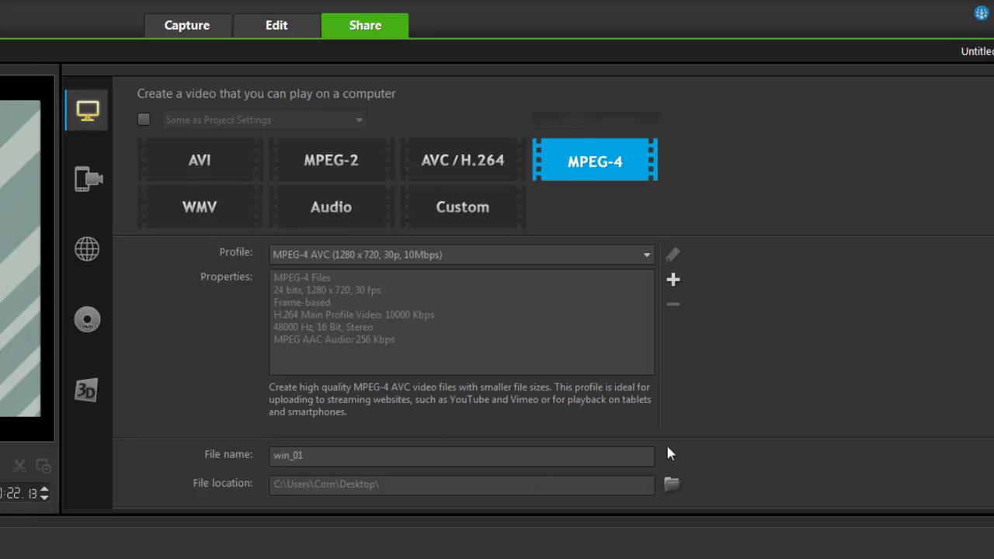
{"action": "scroll", "coordinate": [764, 303], "scroll_direction": "down", "scroll_amount": 2}
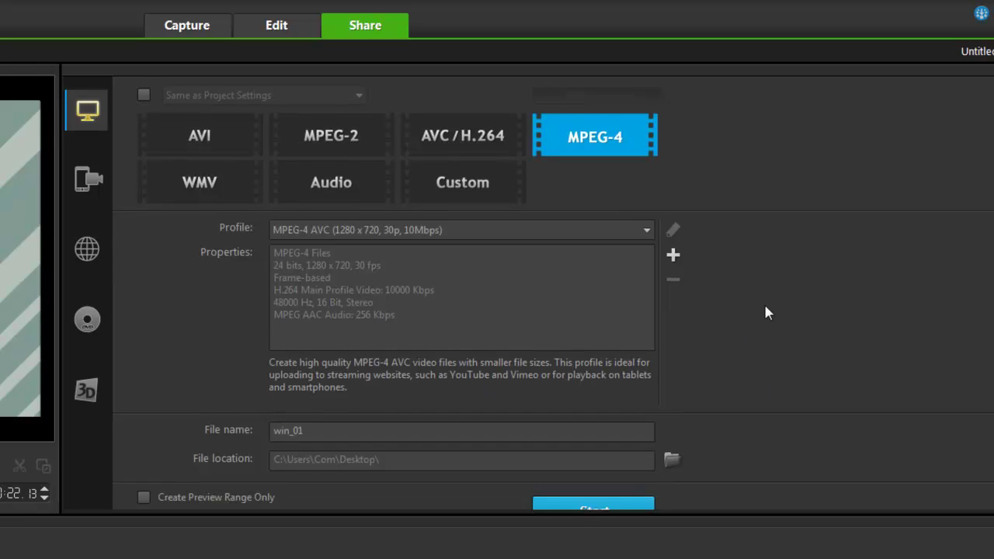
{"action": "scroll", "coordinate": [807, 373], "scroll_direction": "up", "scroll_amount": 2}
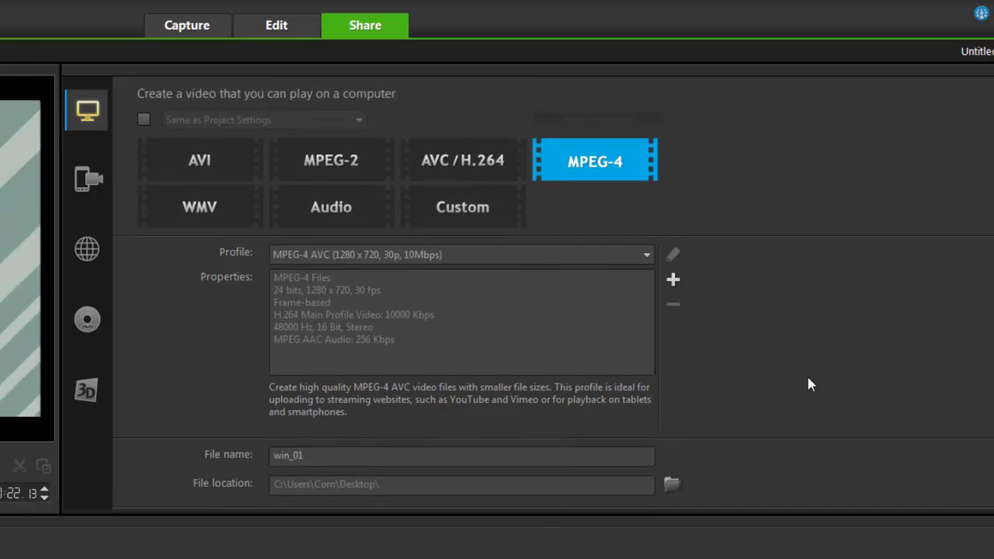
{"action": "scroll", "coordinate": [711, 336], "scroll_direction": "down", "scroll_amount": 2}
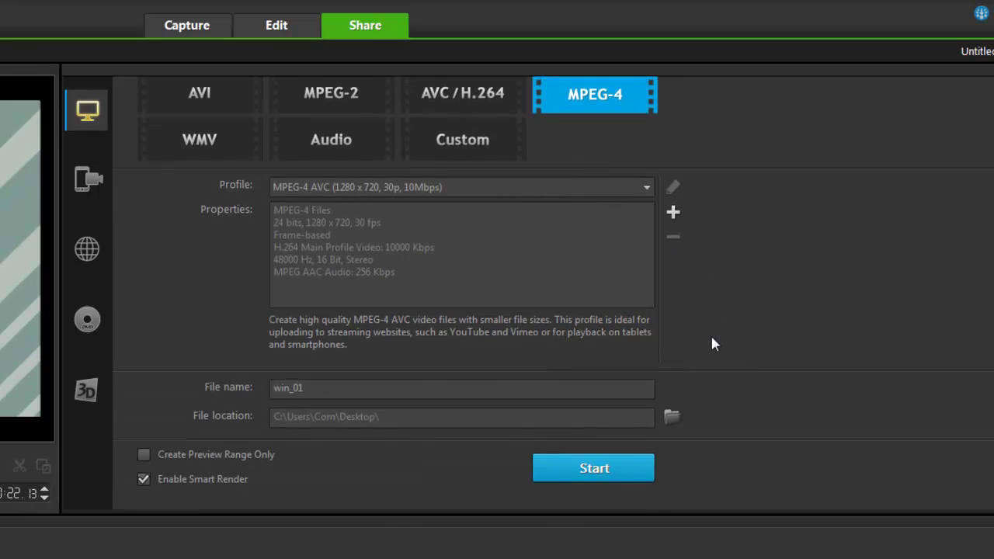
{"action": "scroll", "coordinate": [715, 344], "scroll_direction": "up", "scroll_amount": 2}
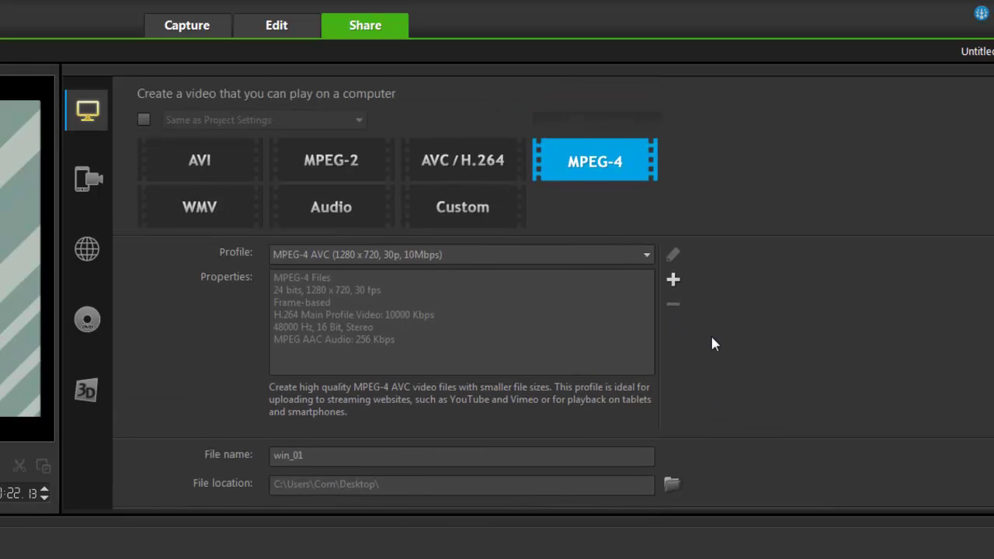
{"action": "scroll", "coordinate": [715, 344], "scroll_direction": "down", "scroll_amount": 2}
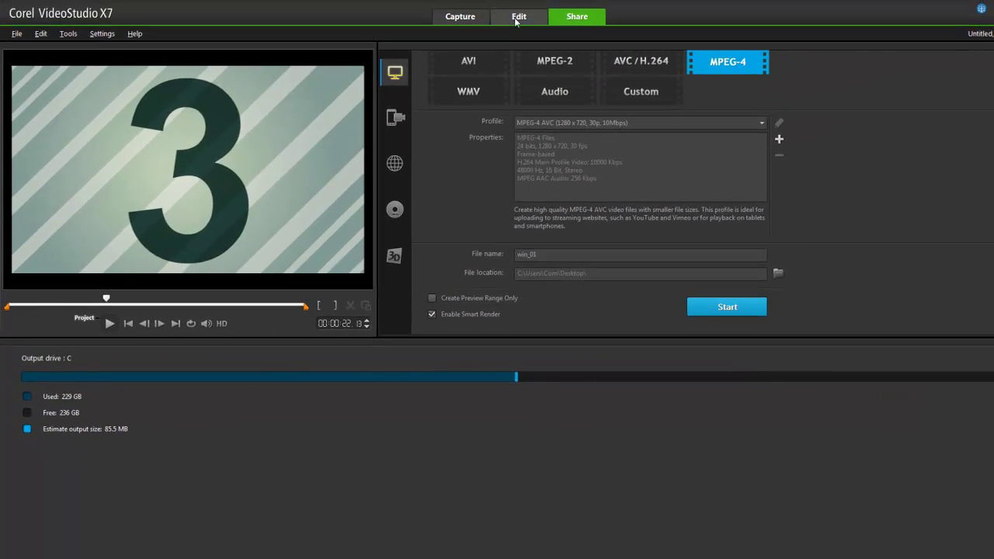
- Back in Edit, place SP-V01.mp4 on the overlay track at the playhead
{"action": "left_click", "coordinate": [517, 17]}
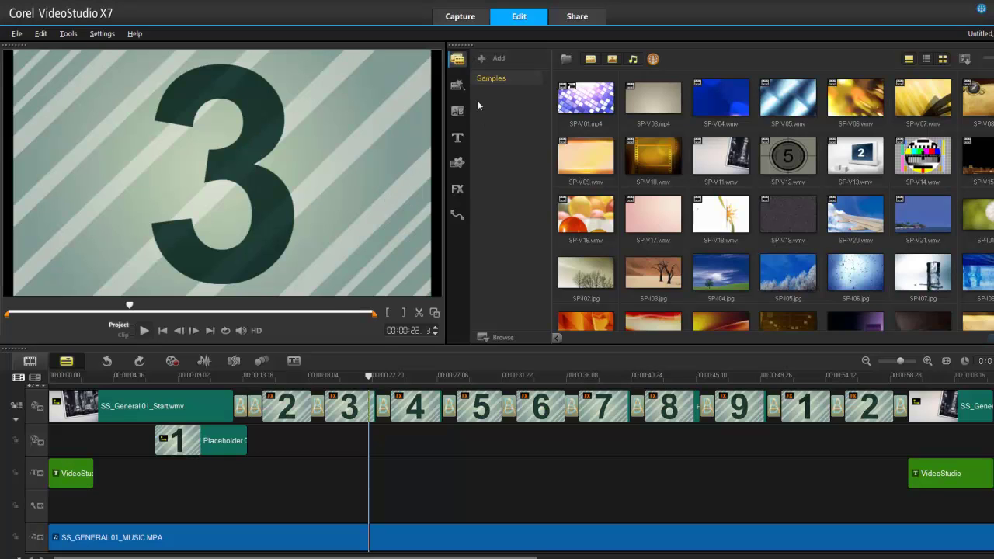
{"action": "left_click", "coordinate": [585, 99]}
{"action": "left_click_drag", "start_coordinate": [585, 100], "coordinate": [408, 425]}
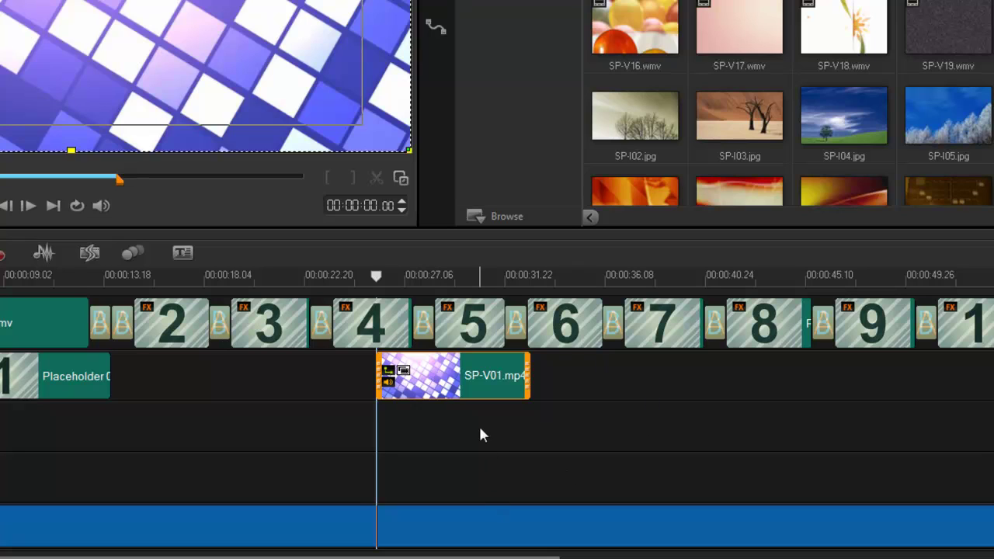
- In the clip's Options, try Fit to project size, then keep Resampling at Keep aspect ratio
{"action": "double_click", "coordinate": [452, 365]}
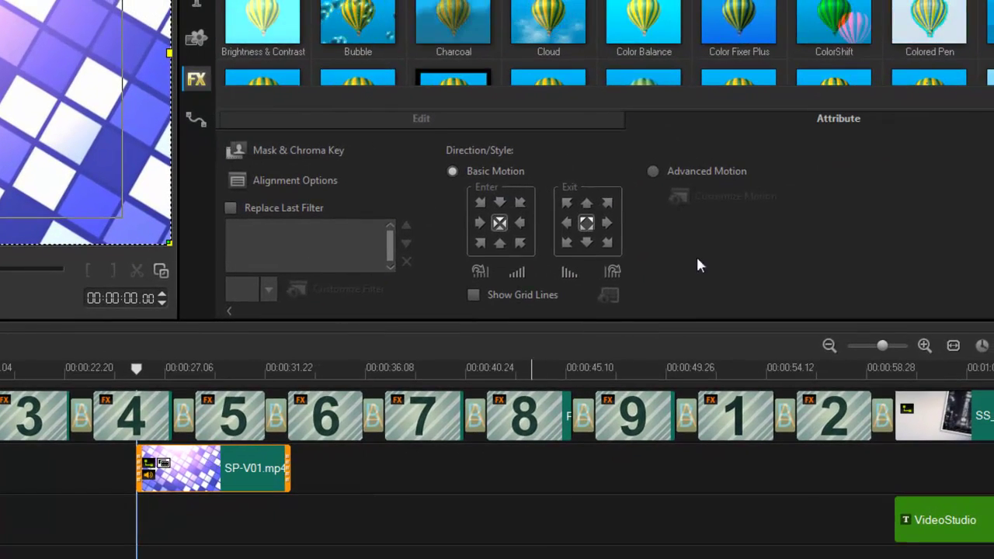
{"action": "left_click", "coordinate": [572, 118]}
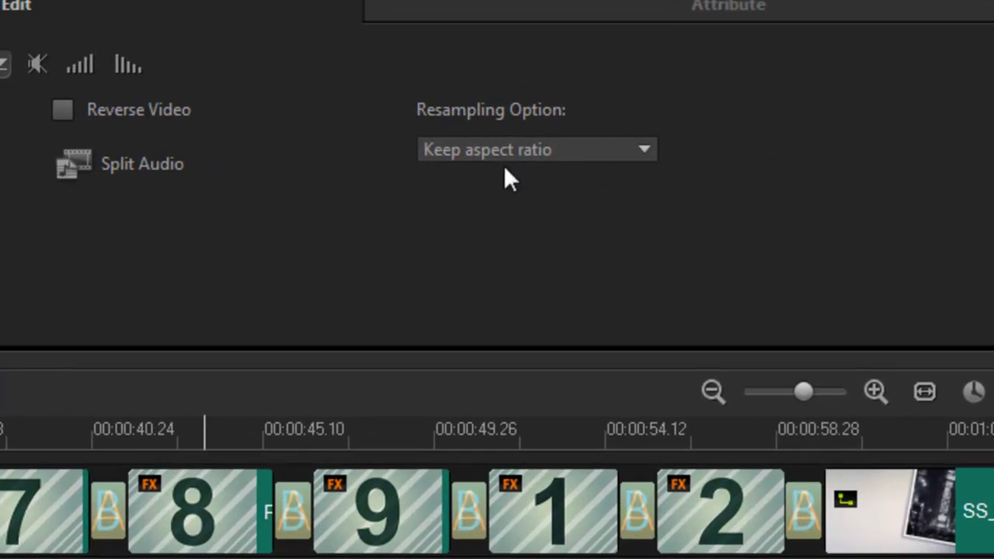
{"action": "left_click", "coordinate": [647, 152]}
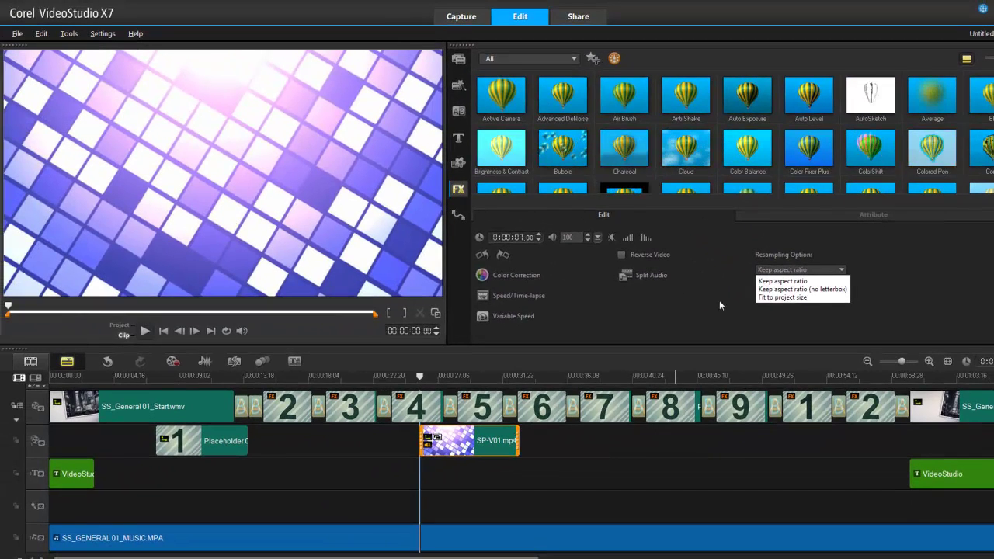
{"action": "left_click", "coordinate": [779, 299]}
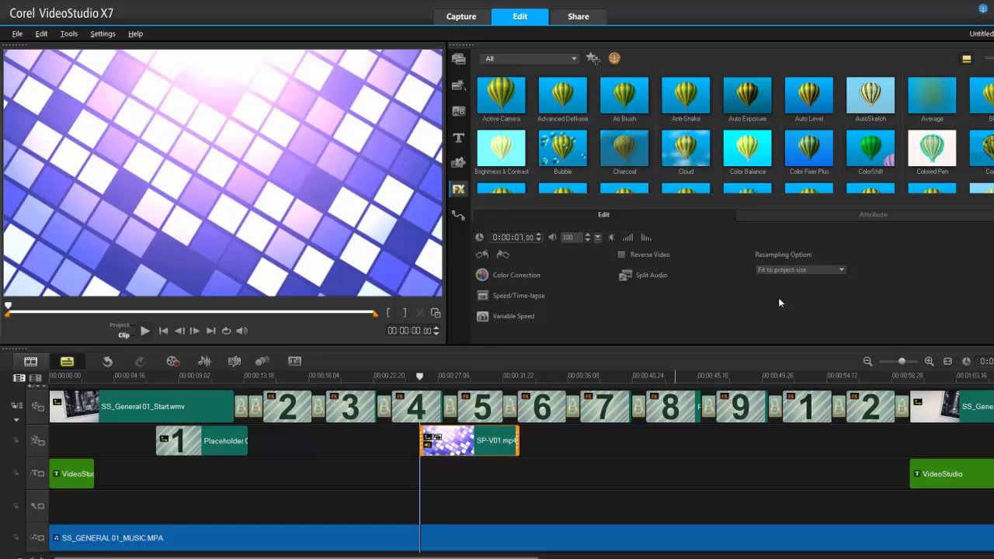
{"action": "left_click", "coordinate": [488, 445]}
- Delete SP-V01.mp4 from the overlay track, then visit the Capture workspace and return to Edit
{"action": "key", "text": "Delete"}
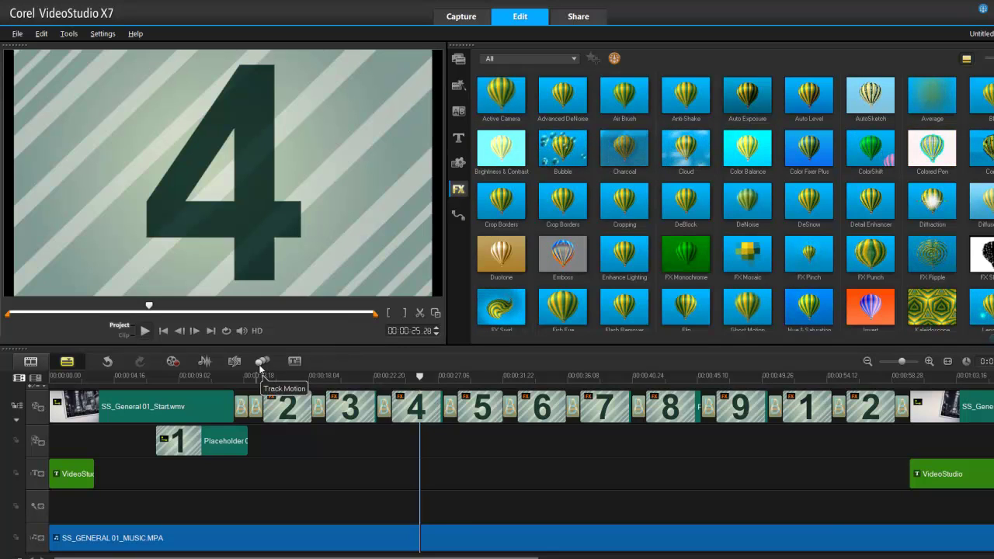
{"action": "left_click", "coordinate": [172, 363]}
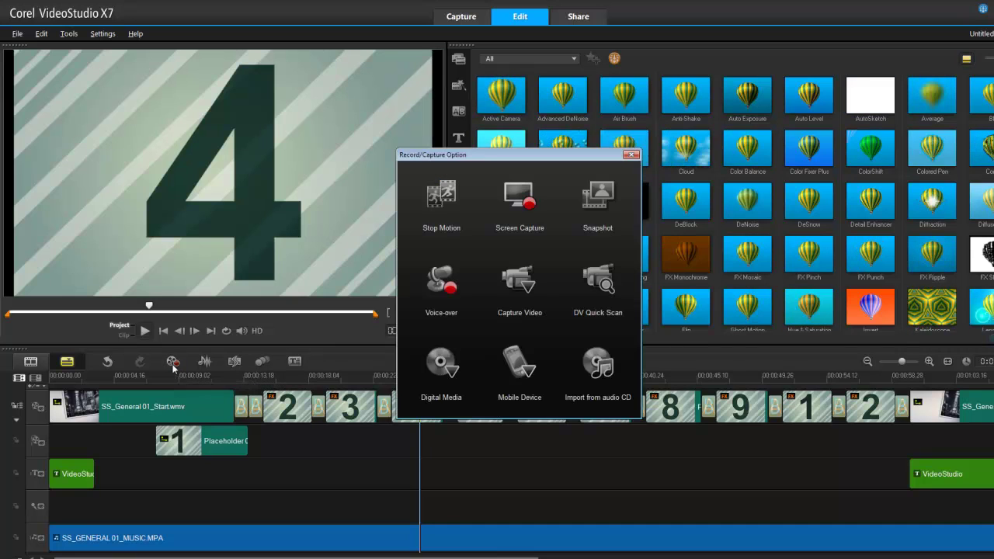
{"action": "left_click", "coordinate": [632, 155]}
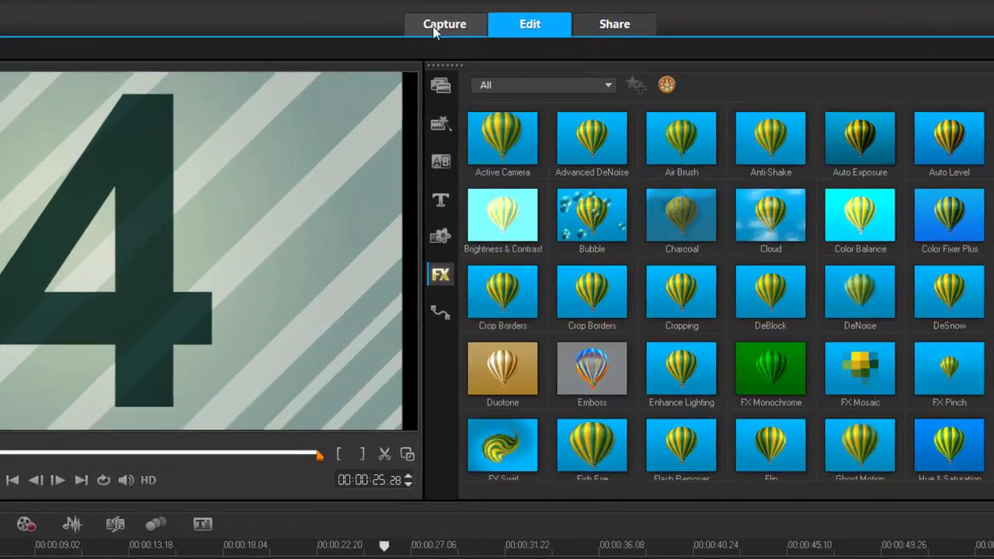
{"action": "left_click", "coordinate": [455, 19]}
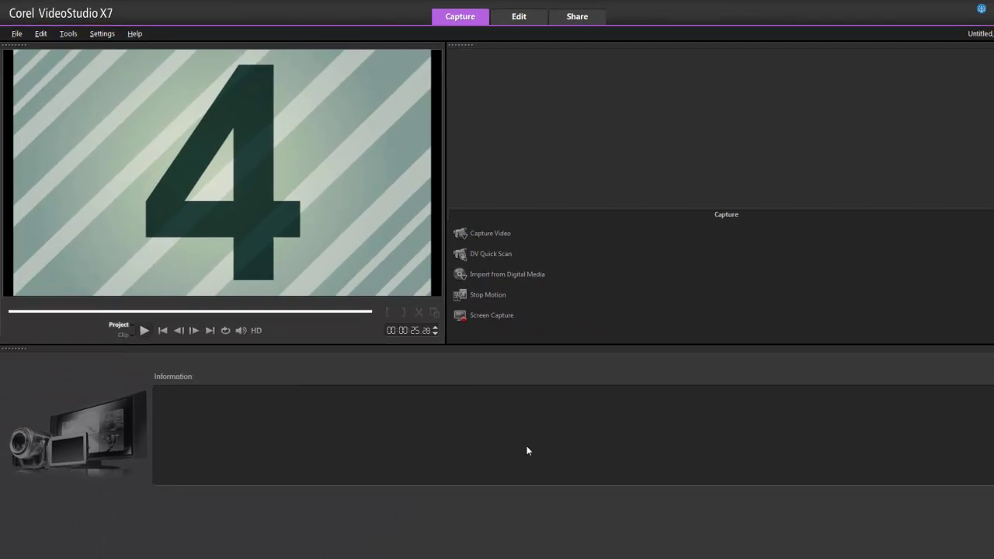
{"action": "left_click", "coordinate": [519, 17]}
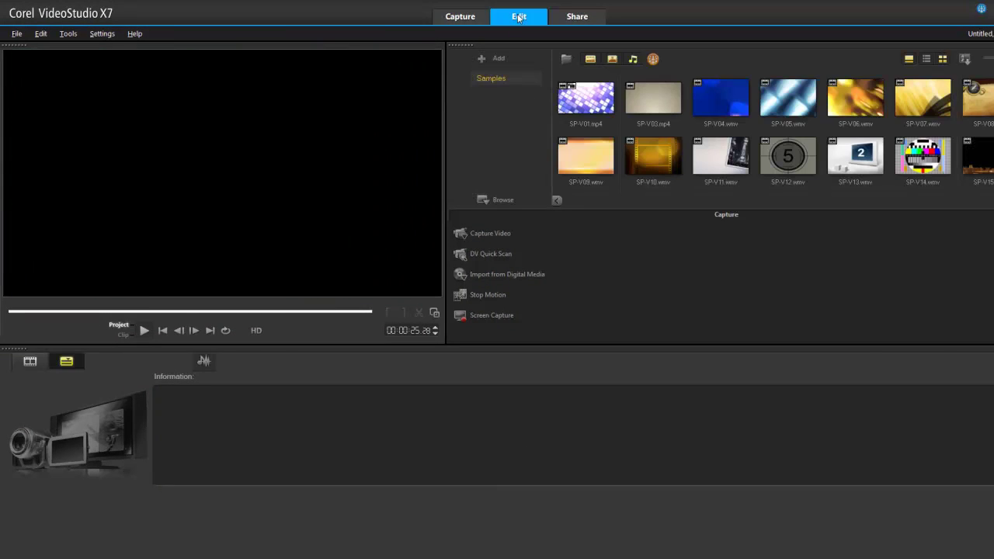